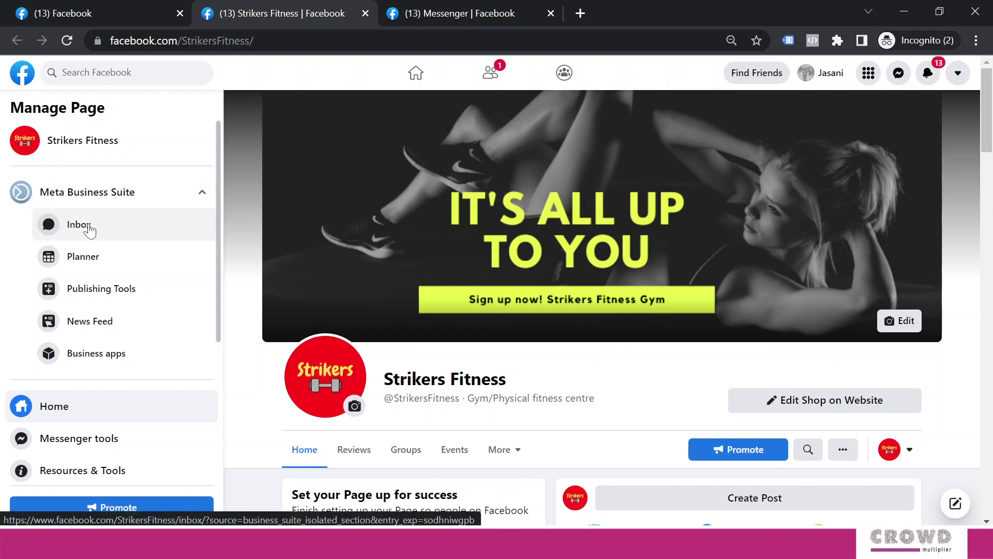
- In Inbox automations, replace the Away message text with the prepared 11 PM–6 AM unavailability note
click(89, 227)
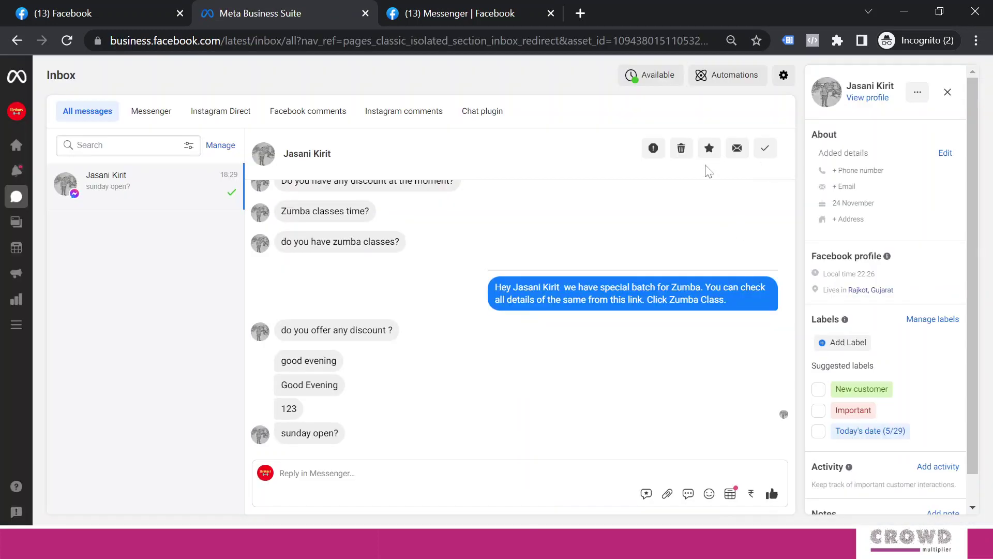
click(726, 78)
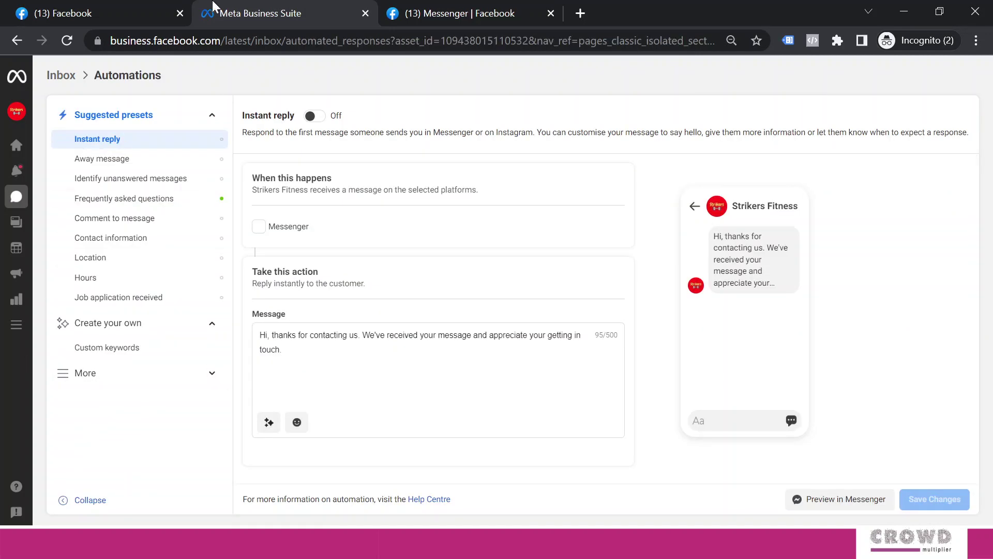
click(105, 161)
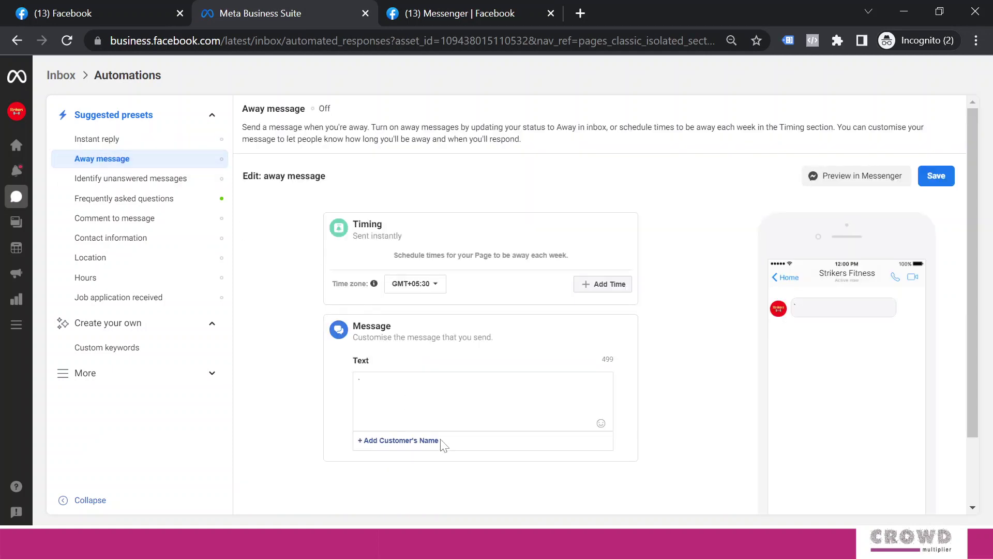
key(BackSpace)
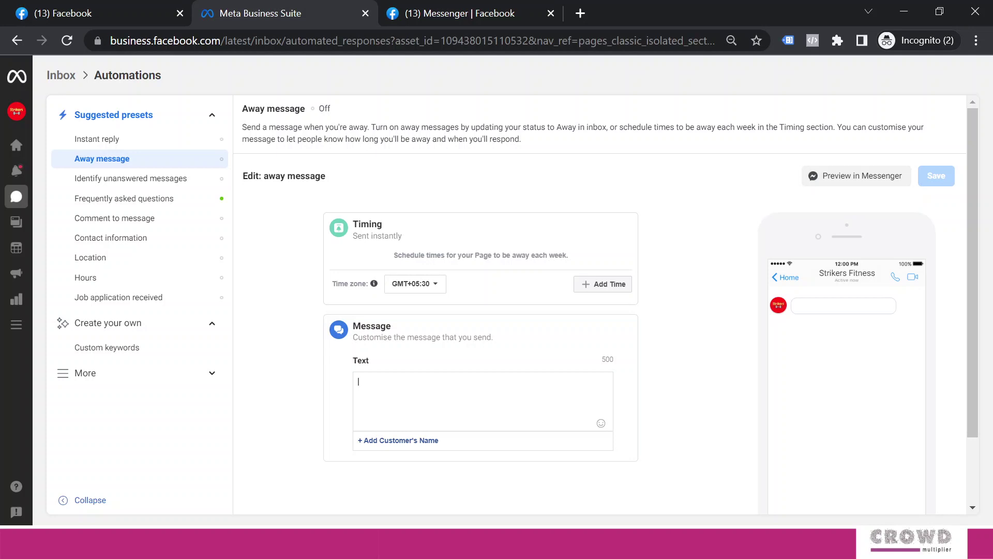
key(ctrl+v)
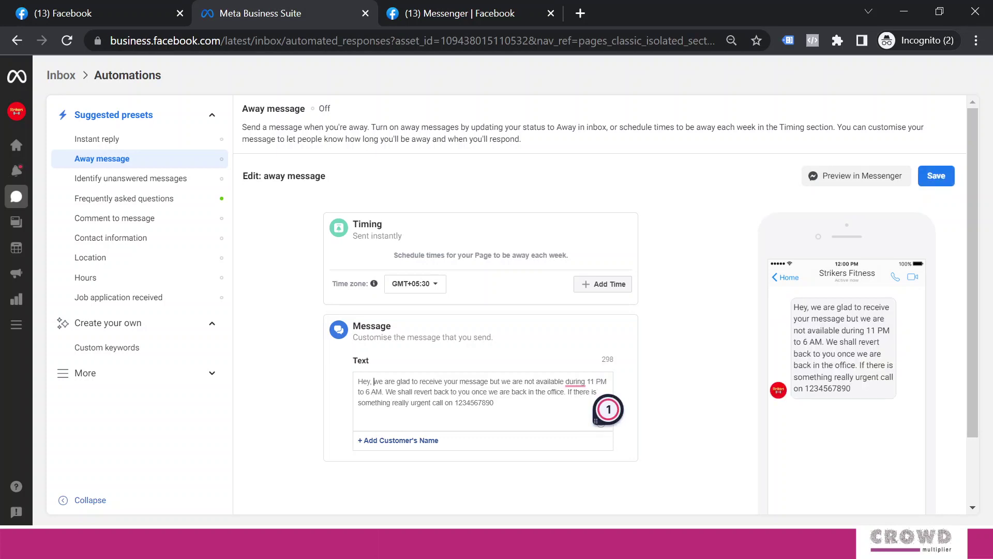
- Insert the recipient's full-name tag after 'Hey,' and save the away message
click(393, 443)
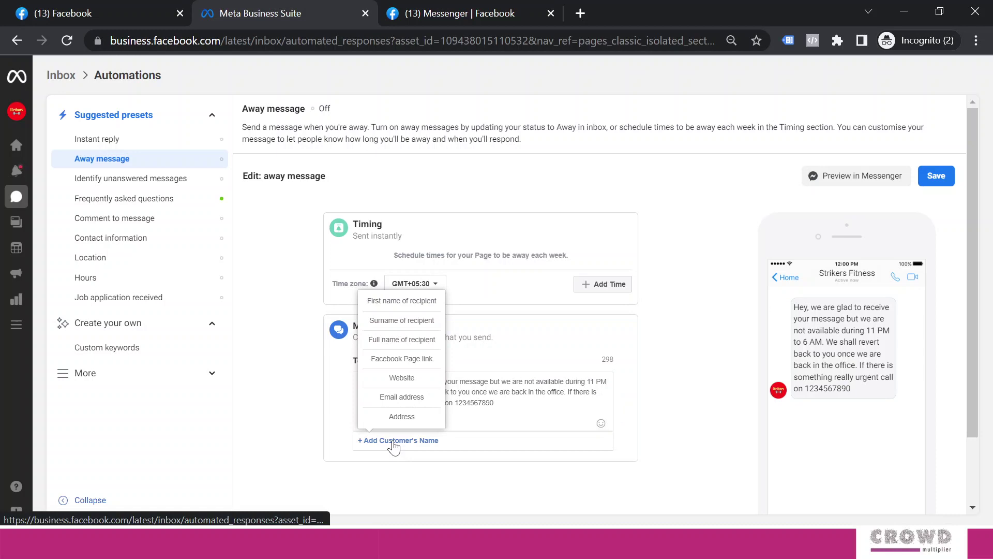
click(387, 344)
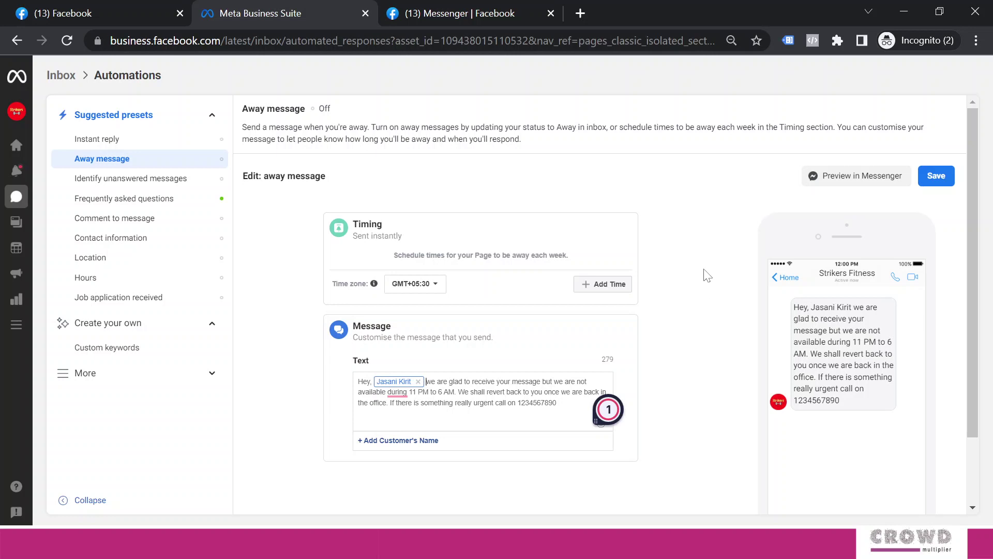
click(940, 179)
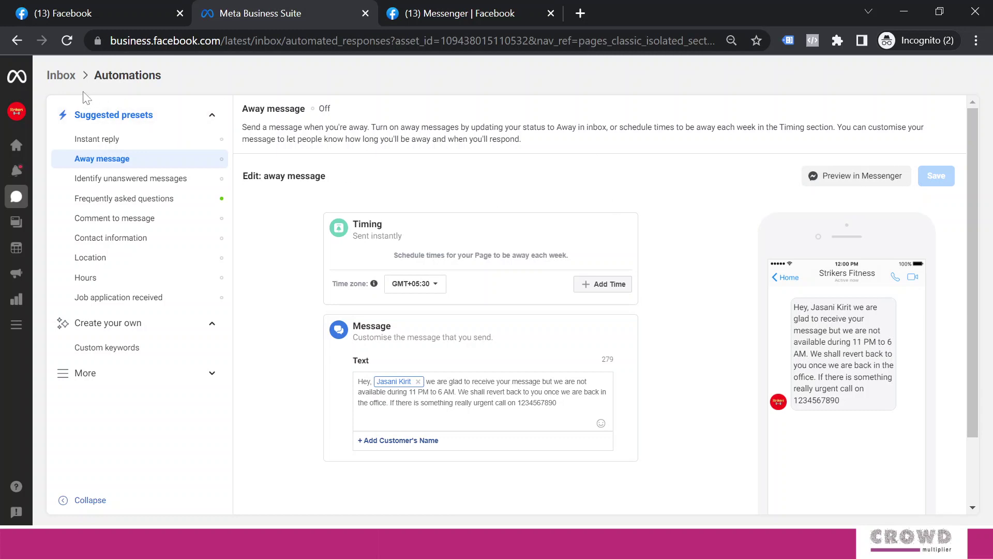
click(68, 78)
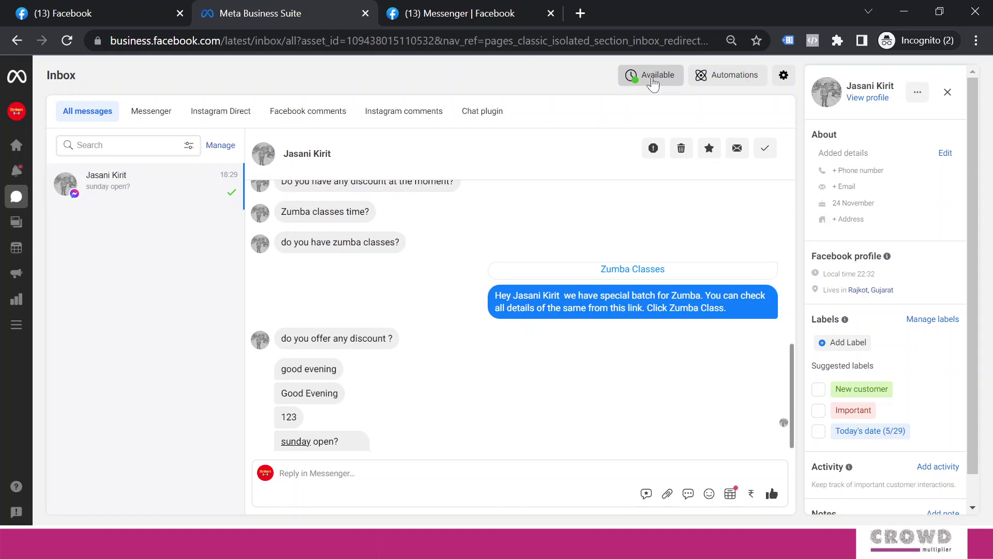
click(653, 82)
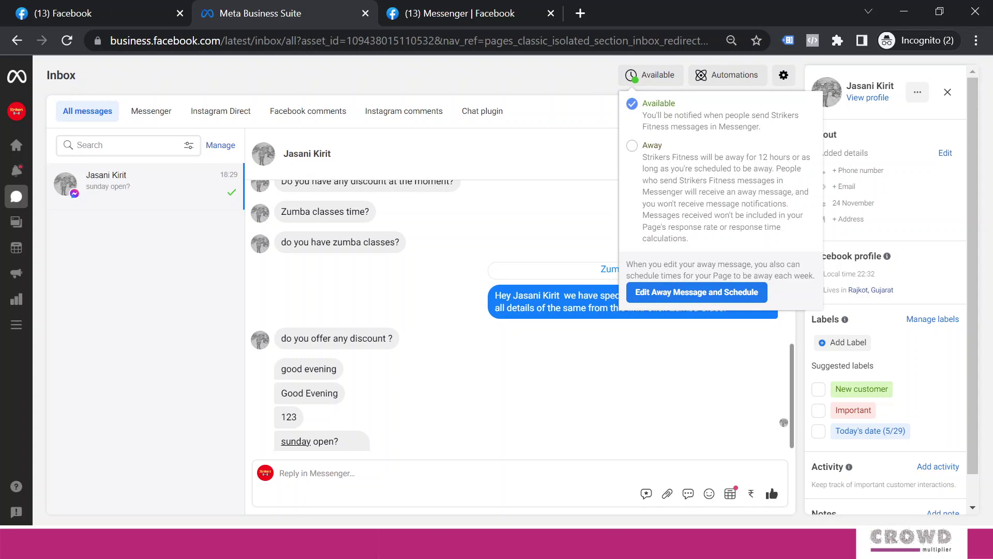
click(571, 84)
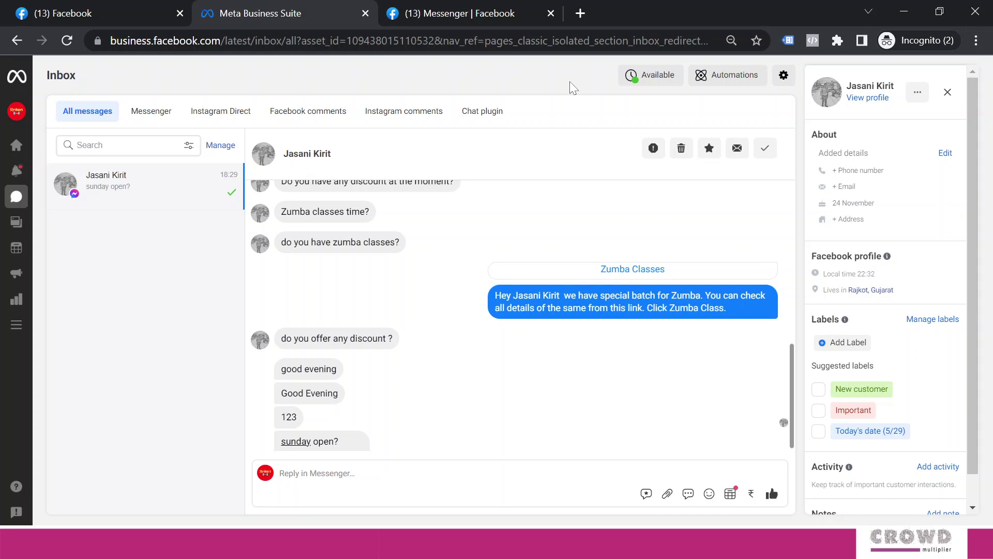
- Add a first away period running 23:00–23:59
click(731, 78)
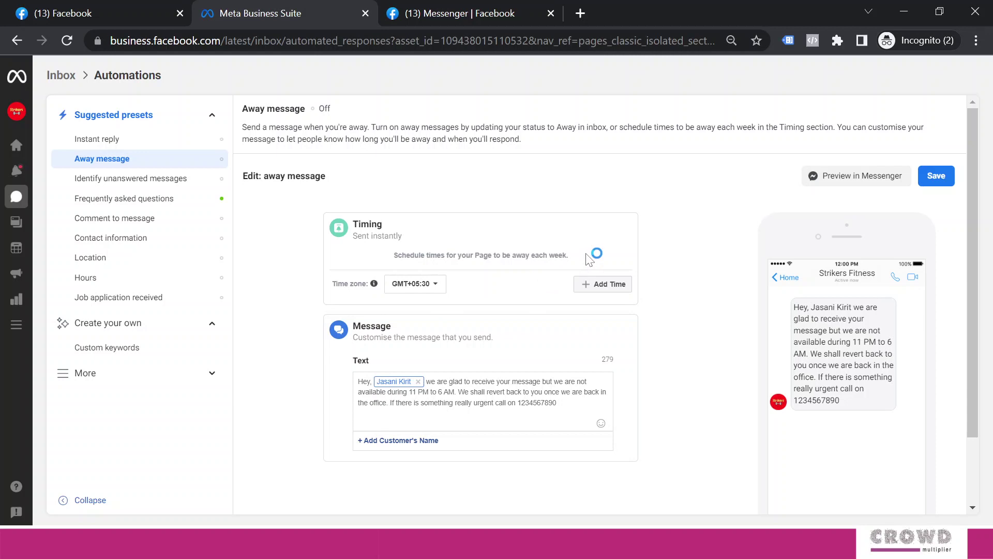
click(607, 293)
scroll(586, 344, down, 2)
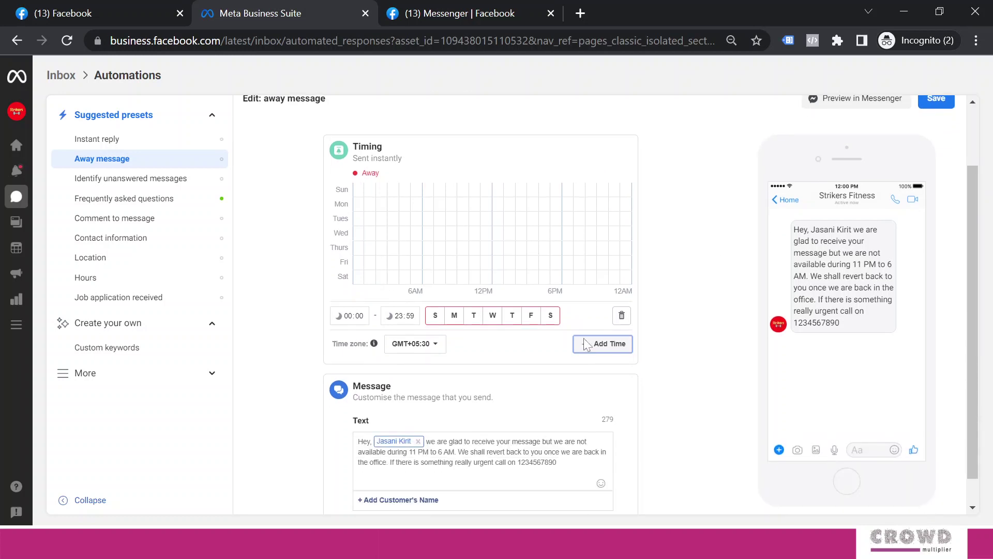
click(354, 321)
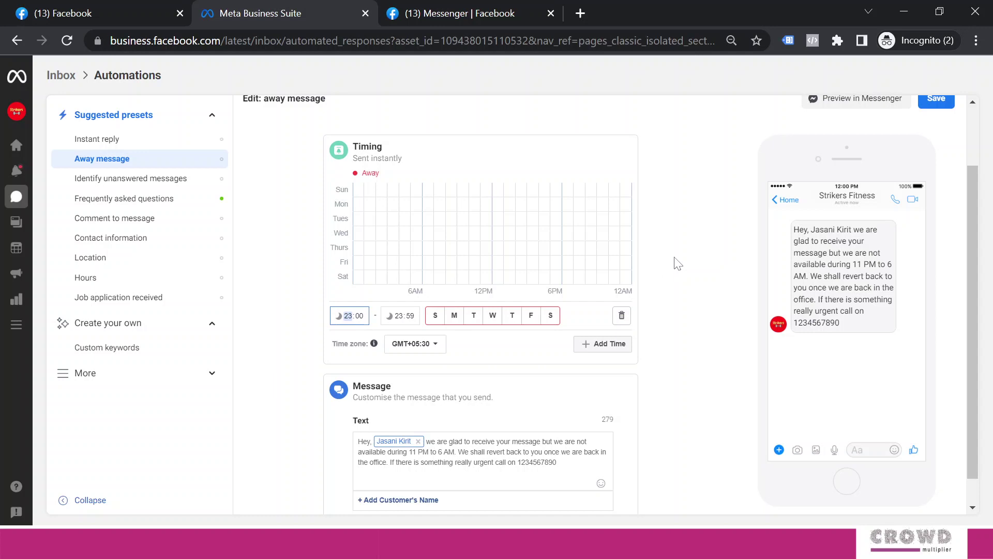
- Add a second away period from 00:00 to 06:00
click(599, 344)
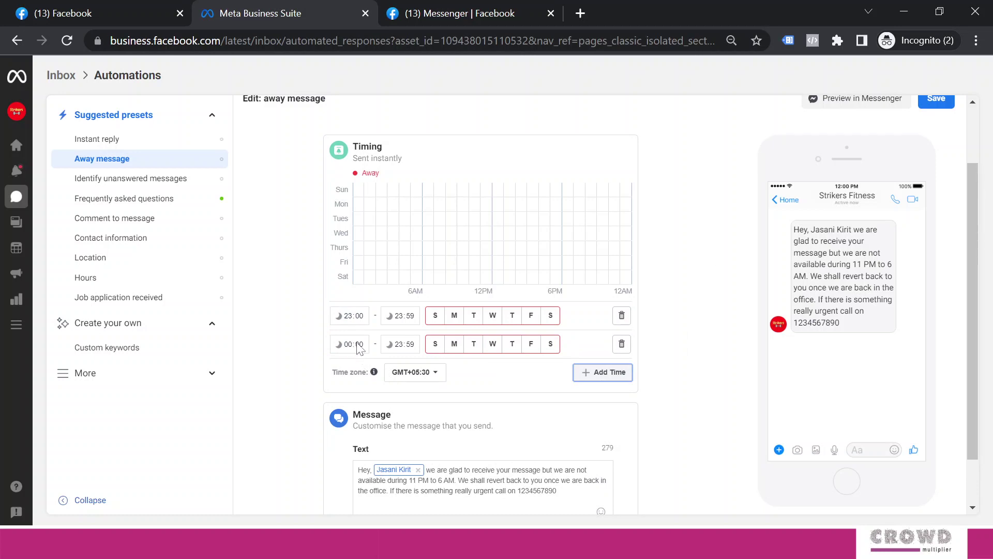
click(403, 351)
click(402, 350)
text(06)
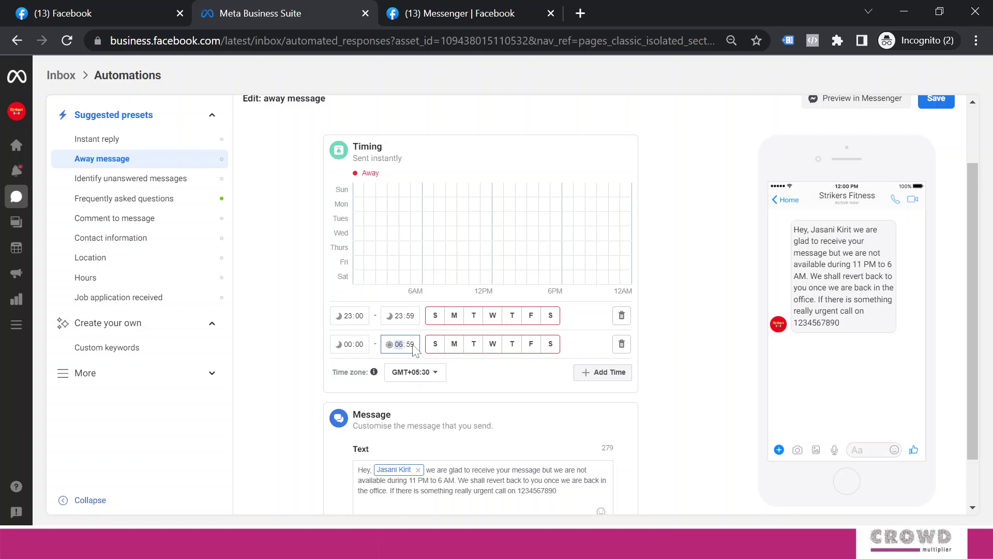
text(:00)
click(713, 266)
scroll(548, 230, up, 3)
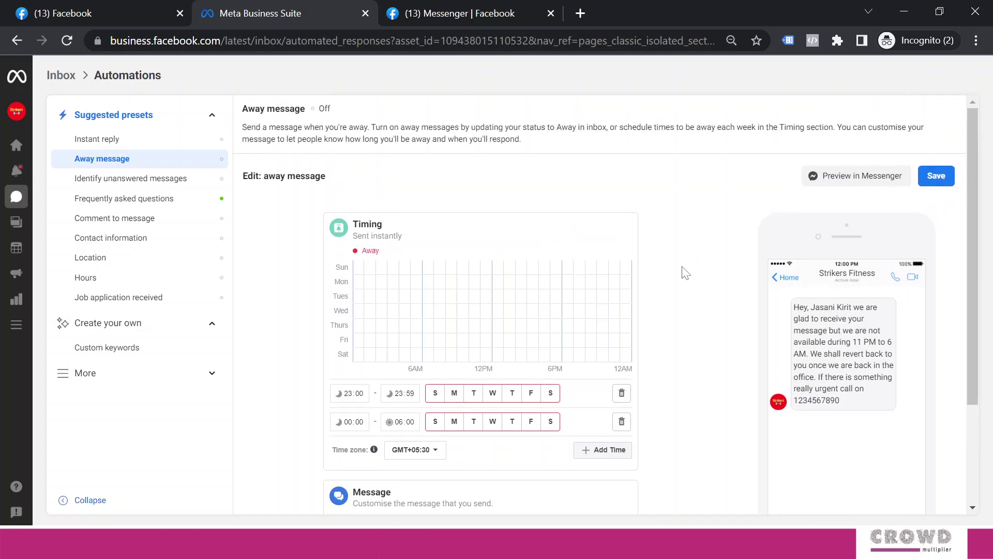
scroll(685, 272, down, 3)
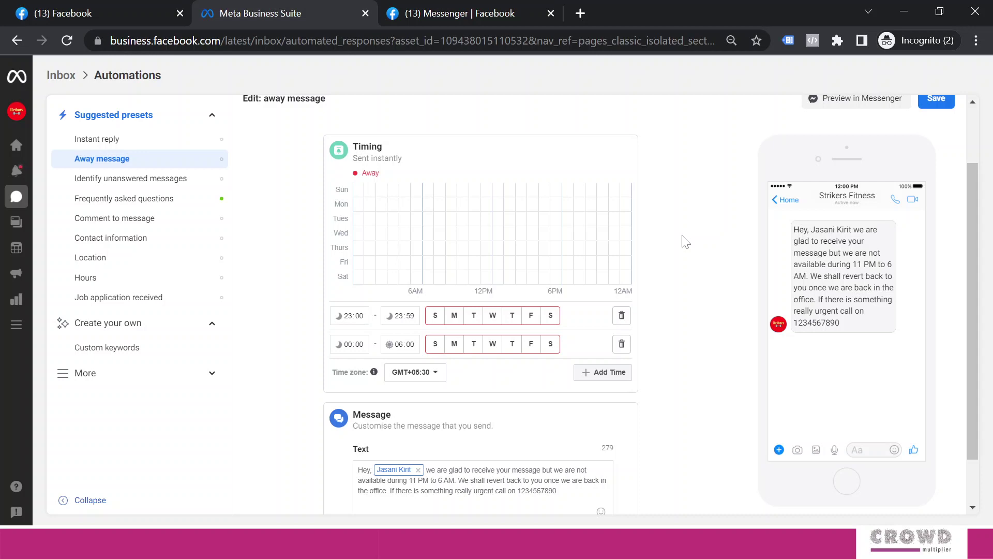
- Add a third away period for lunch, 13:00 to 14:00
click(620, 378)
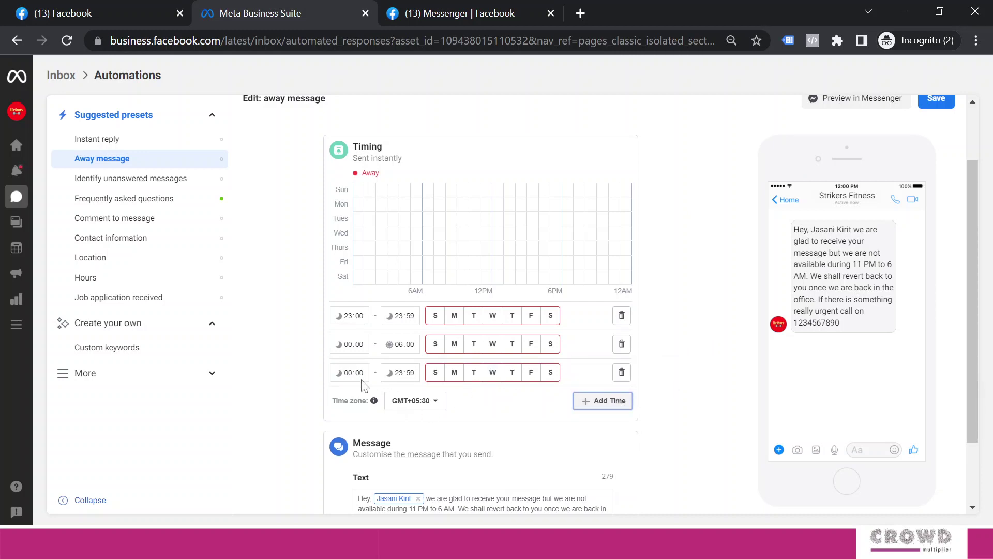
click(348, 373)
text(13)
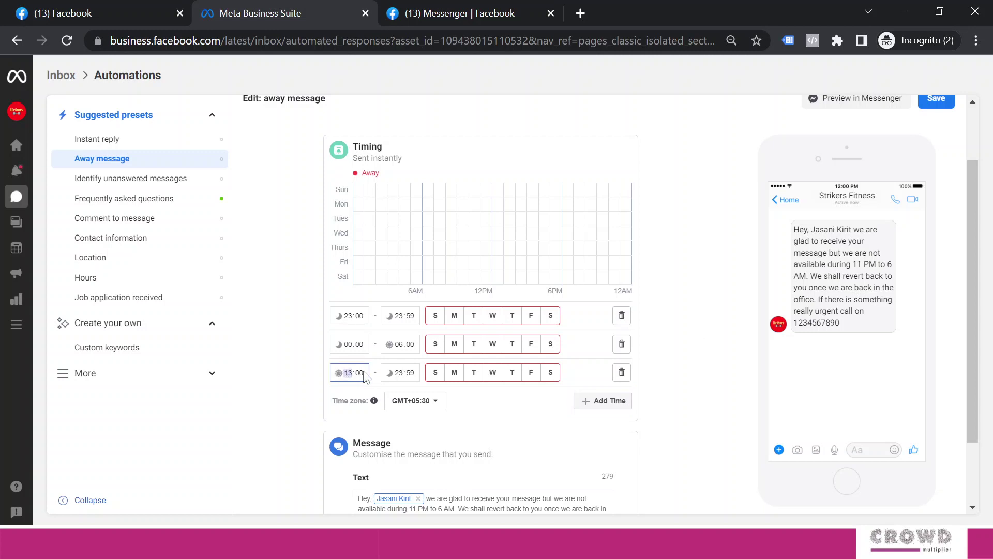
click(402, 379)
text(12)
text(14)
click(411, 373)
click(691, 312)
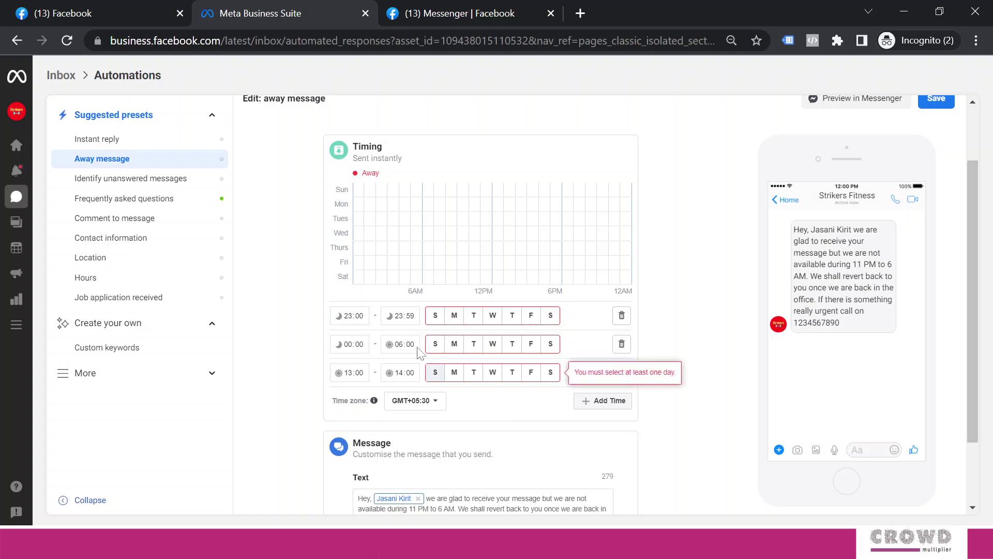
- Apply the 23:00–23:59 period to all seven days, Sunday through Saturday
click(435, 320)
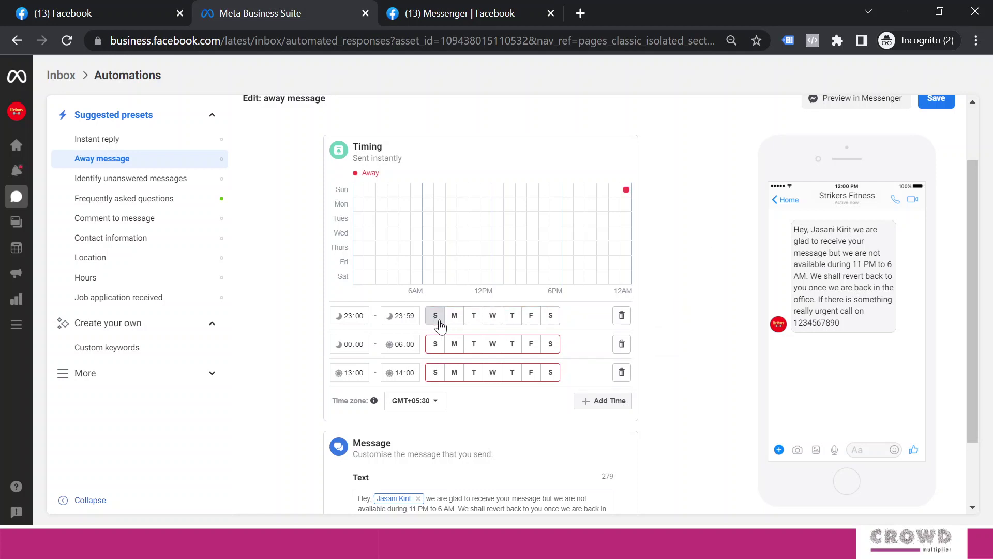
click(455, 321)
click(474, 316)
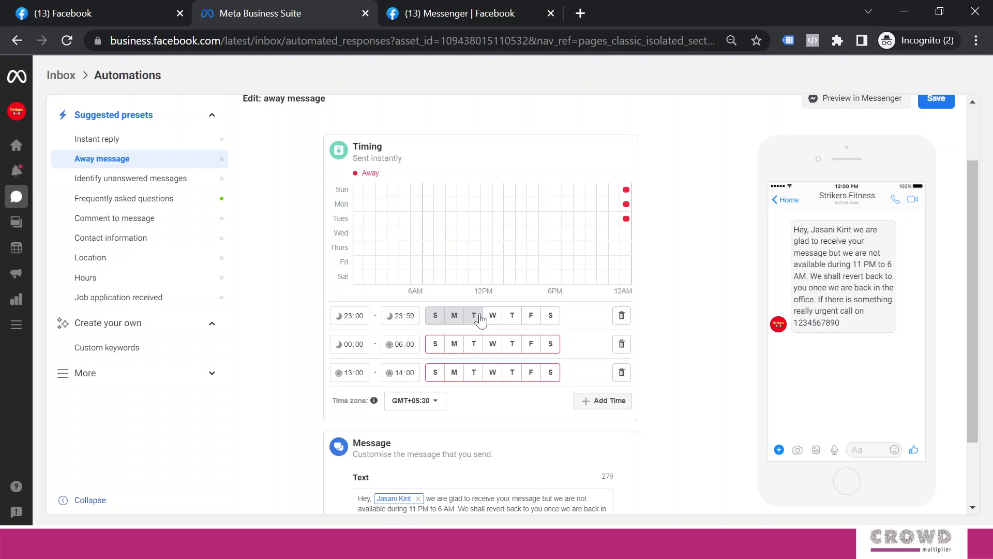
click(492, 316)
click(513, 316)
click(532, 317)
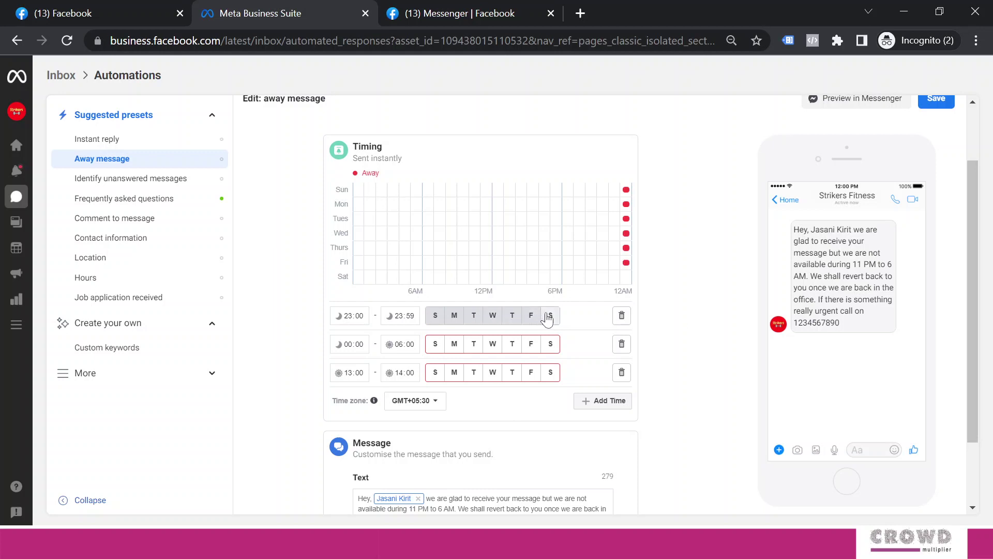
click(550, 317)
- Apply the 00:00–06:00 overnight period to all seven days
click(435, 344)
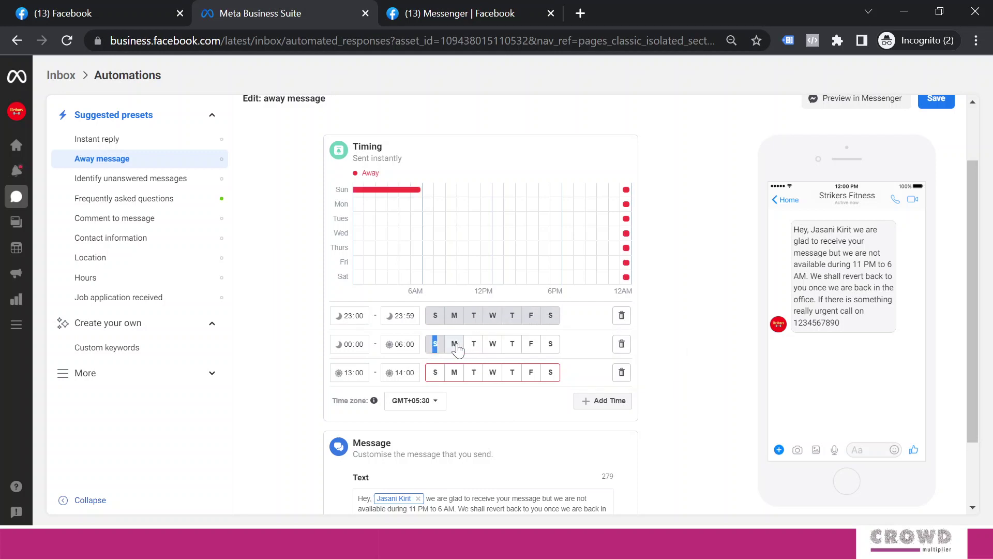
click(454, 343)
click(474, 343)
click(492, 344)
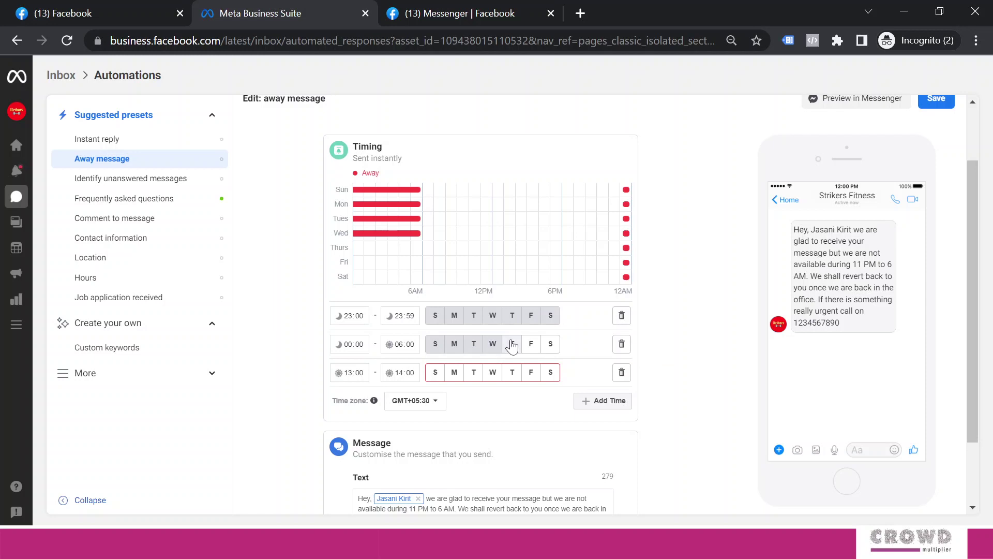
click(512, 344)
click(531, 345)
click(550, 347)
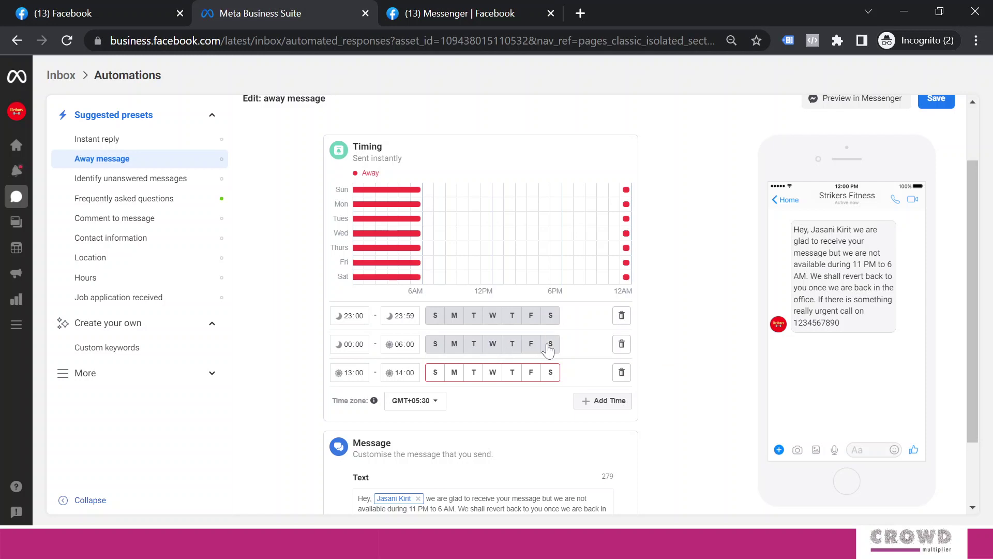
- Apply the 13:00–14:00 lunch period to all seven days
click(436, 374)
click(454, 373)
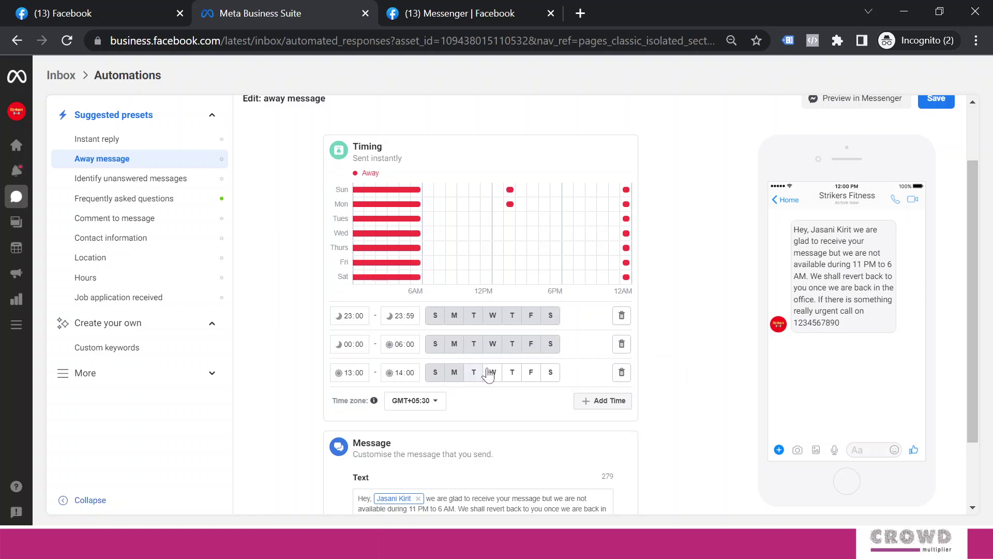
click(474, 372)
click(492, 372)
click(512, 372)
click(531, 372)
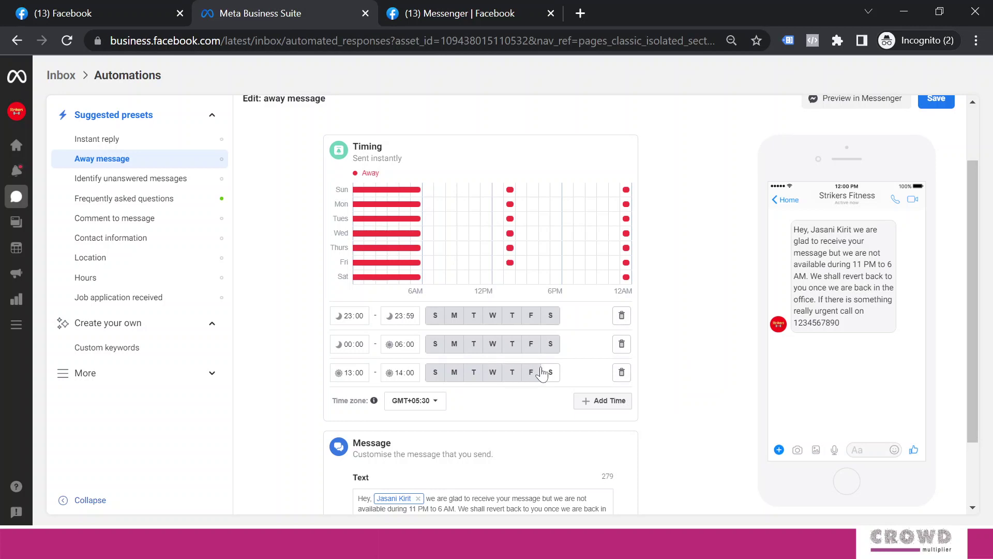
click(550, 372)
- Add a fourth away period for Sunday only, running 11:00 to 23:00
click(605, 401)
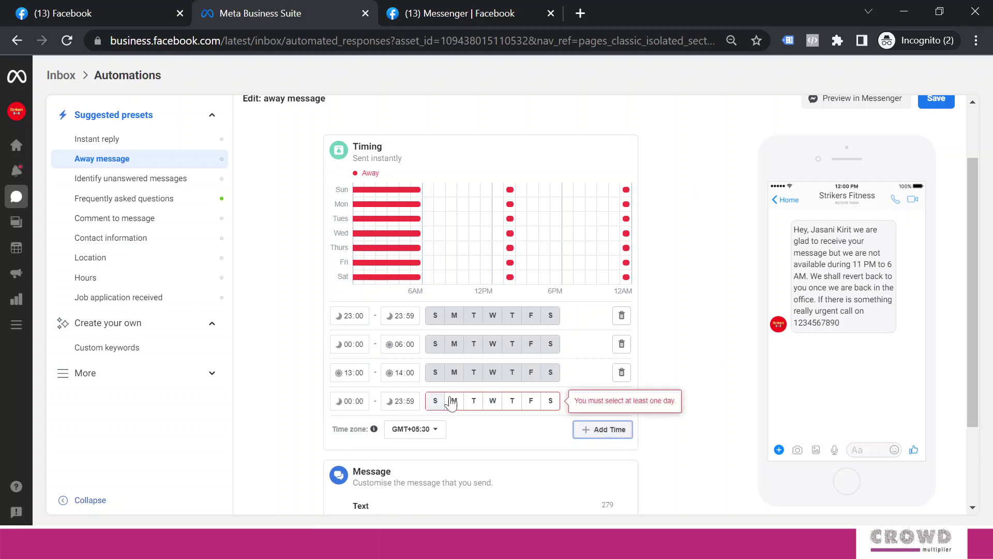
click(435, 401)
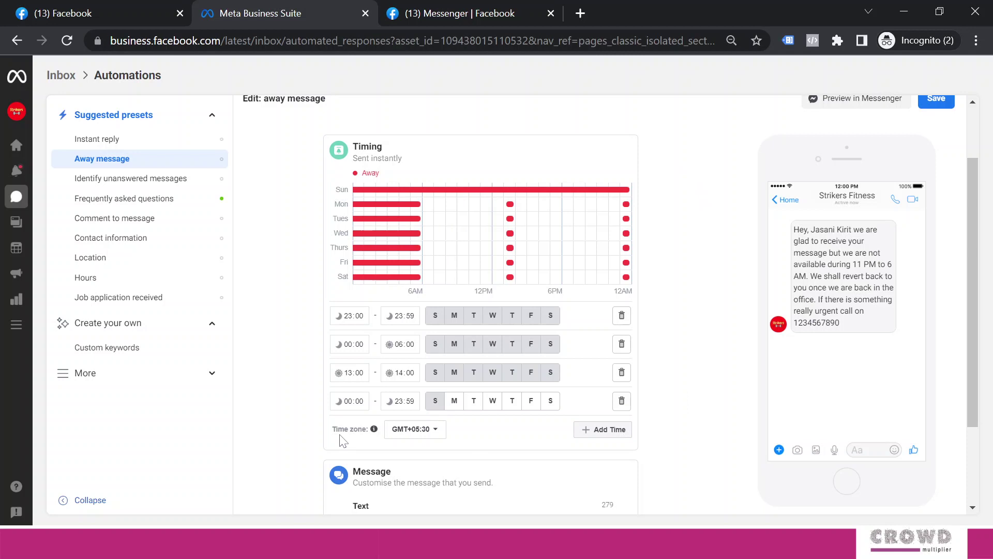
click(347, 404)
text(11)
click(302, 417)
click(410, 406)
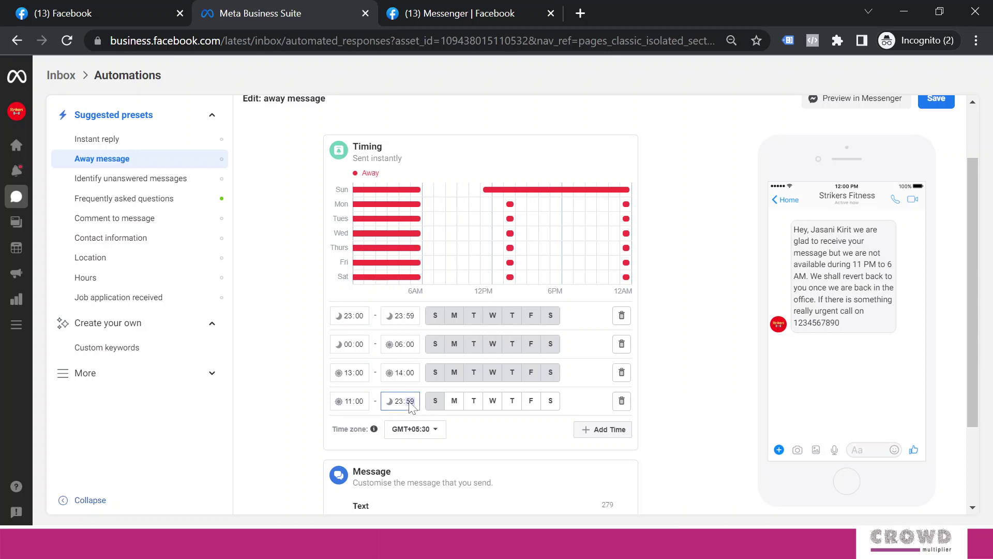
text(00)
click(679, 282)
scroll(730, 221, up, 2)
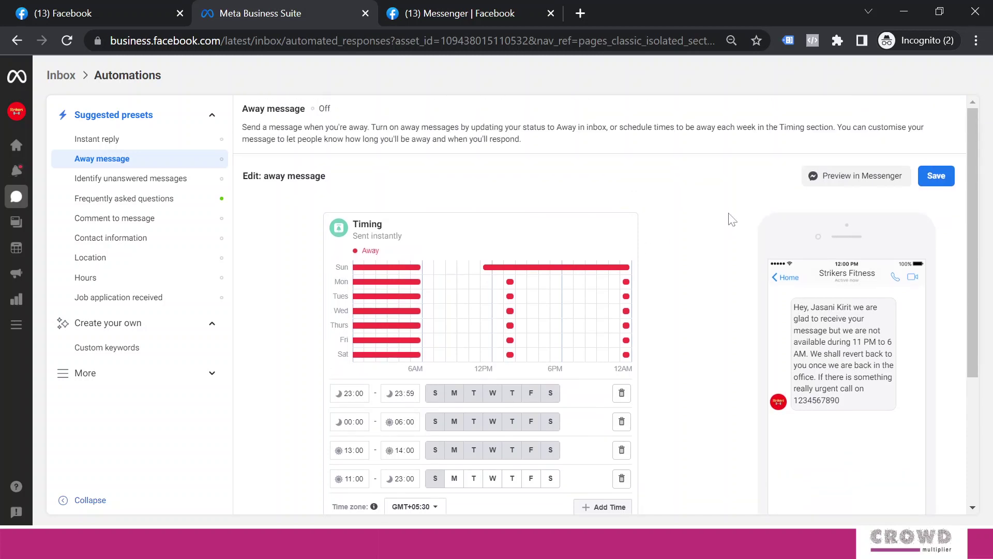
- Save and confirm the schedule changes, then send an away message preview to Messenger
click(934, 177)
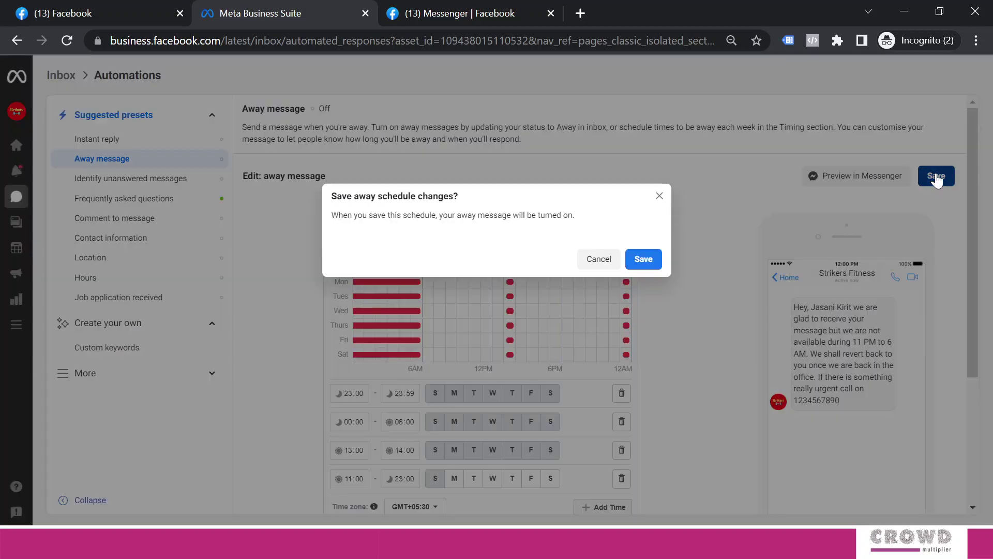
click(643, 259)
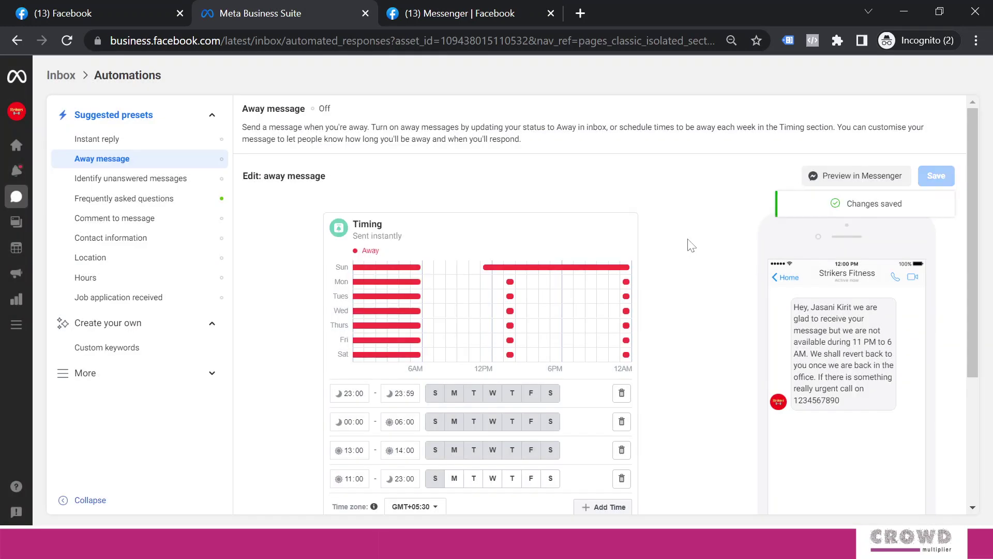
scroll(691, 244, down, 2)
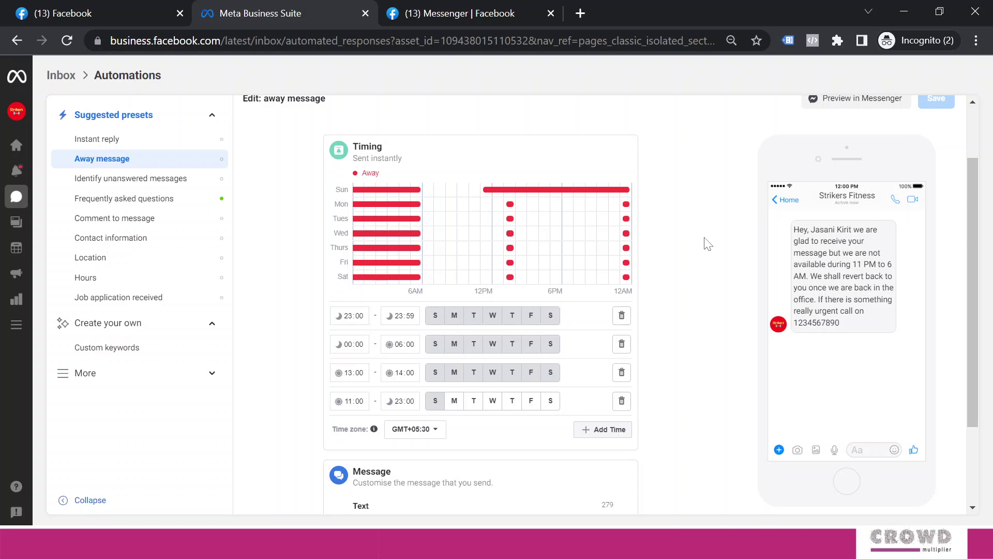
scroll(708, 243, up, 2)
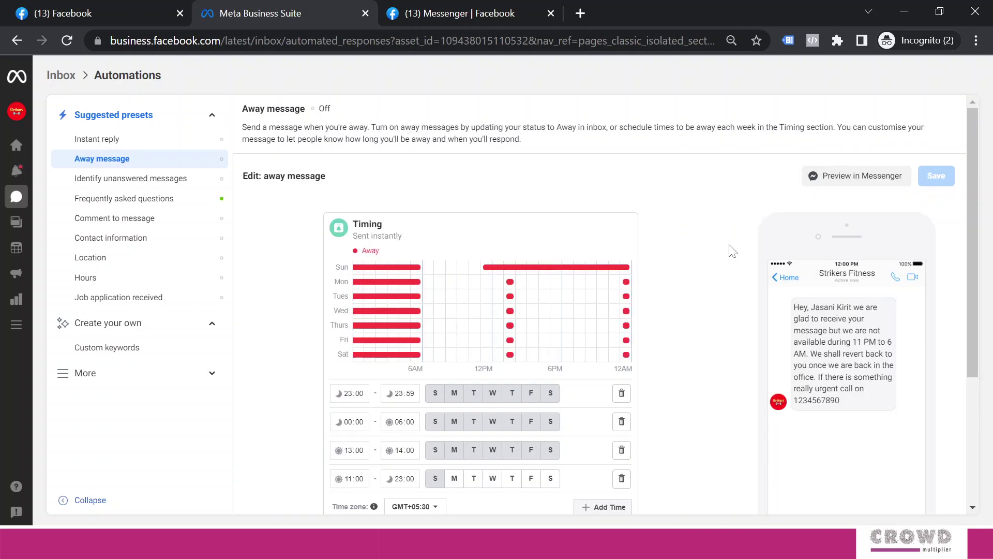
click(850, 178)
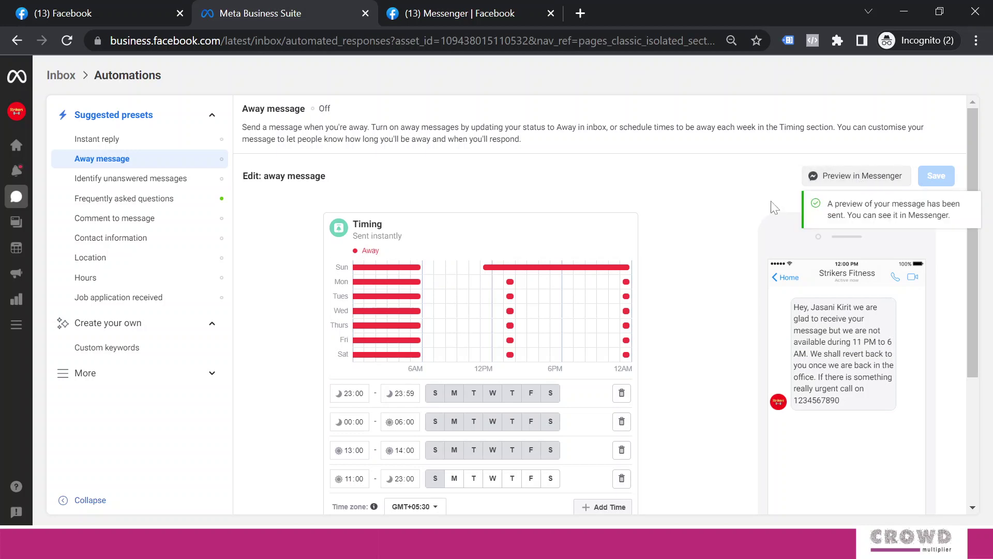
- Switch to the Messenger tab to see the away message preview in the Strikers Fitness chat
click(497, 19)
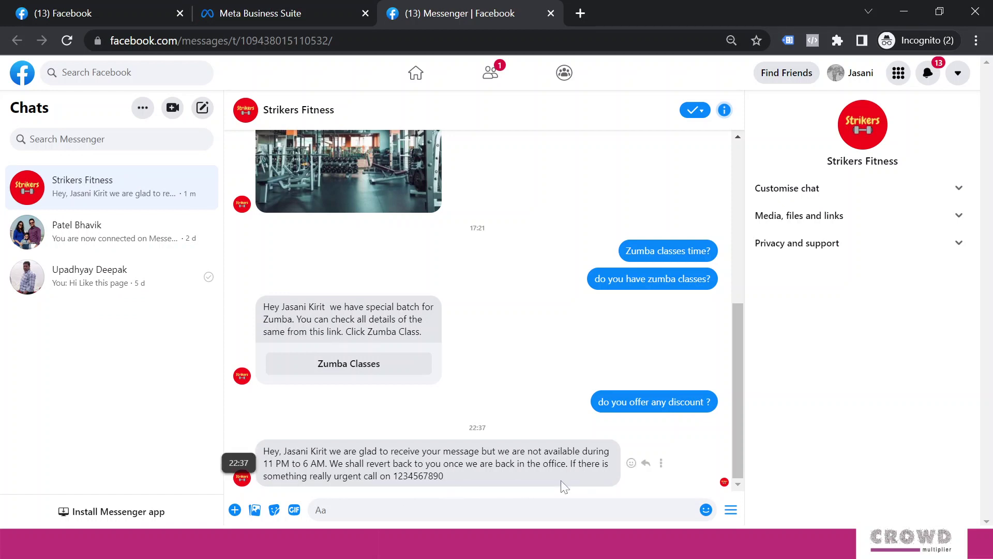
- Go back to the Meta Business Suite tab with the away message editor
click(321, 22)
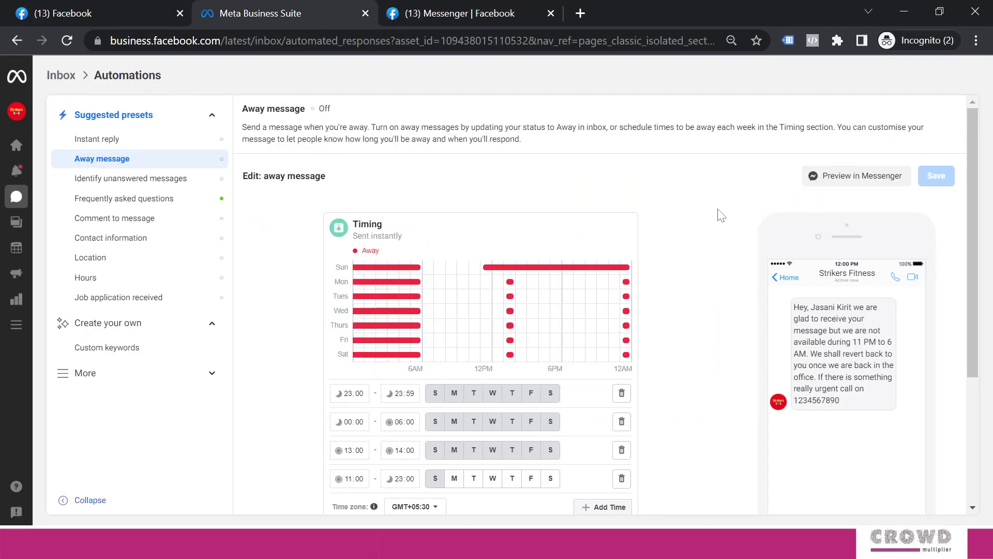